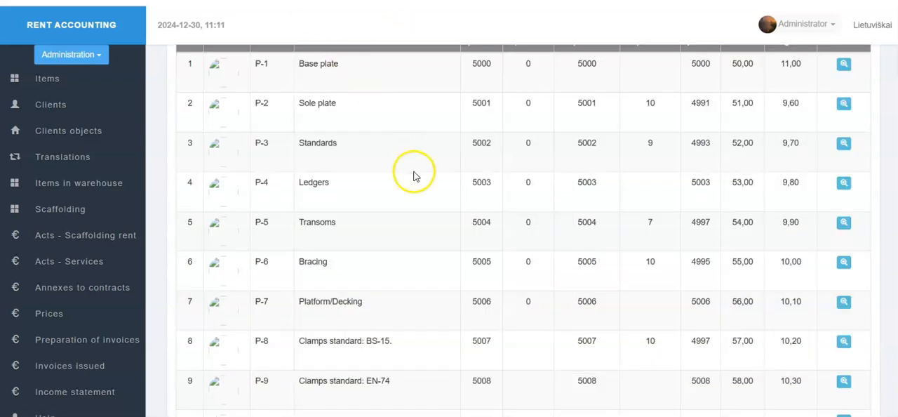
# Step: Review the warehouse items table and the Bracing and Transoms rows of the sale act in Excel
pyautogui.scroll(3, 414, 173)
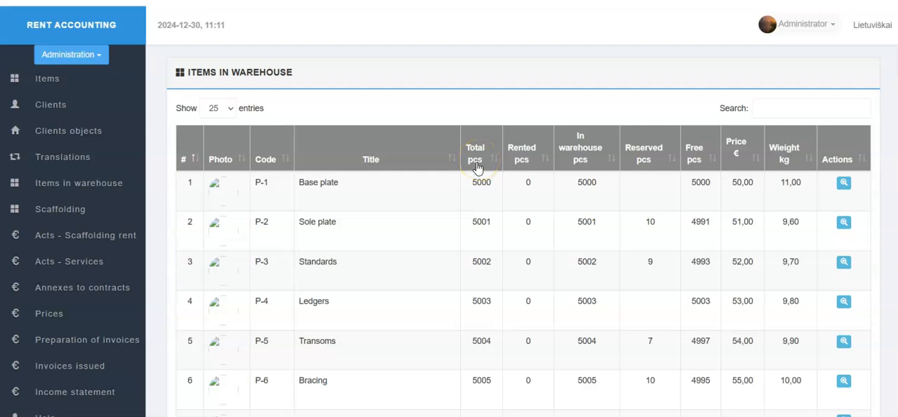
pyautogui.scroll(-3, 587, 172)
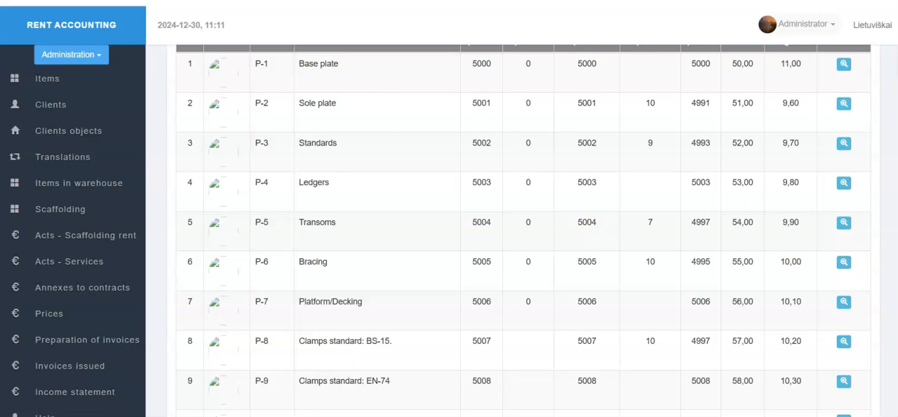
pyautogui.click(754, 141)
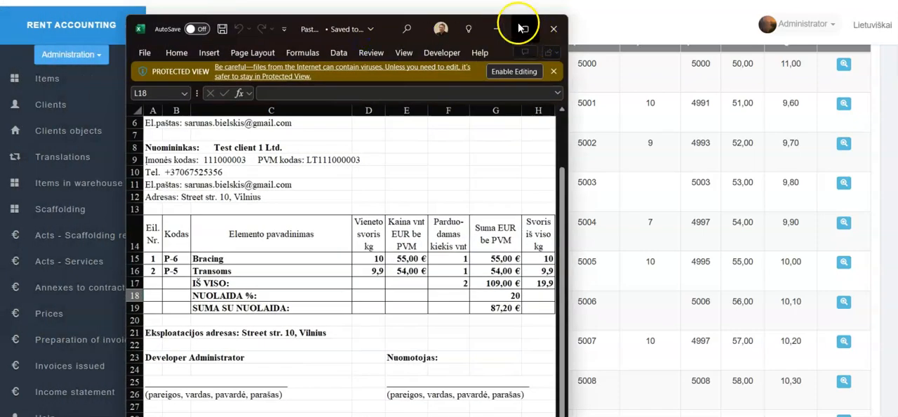
pyautogui.click(525, 29)
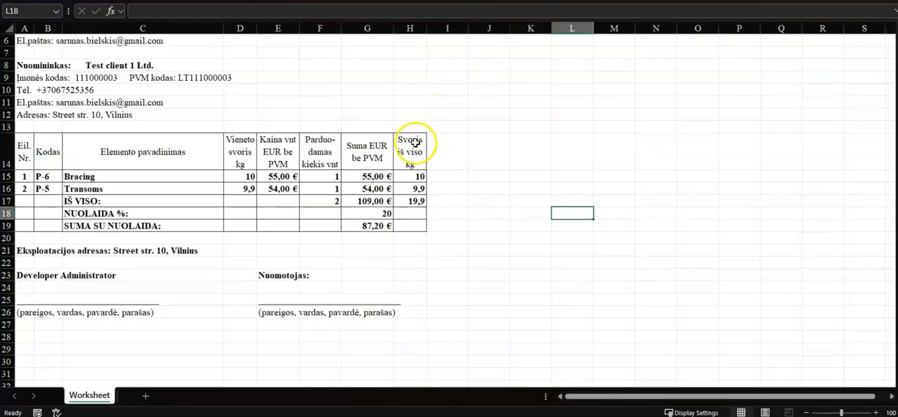
pyautogui.scroll(-1, 393, 133)
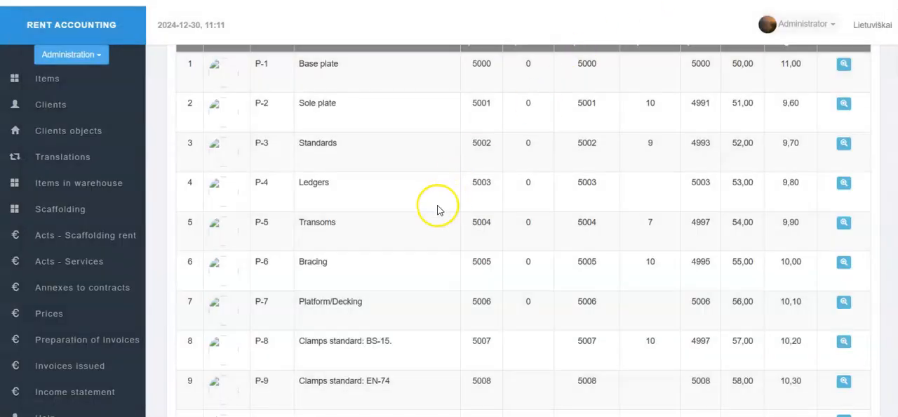
pyautogui.scroll(-1, 437, 204)
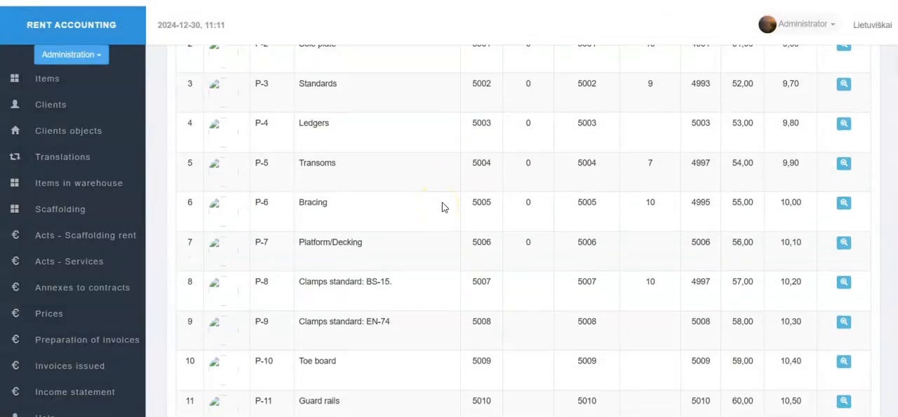
# Step: Examine the saved image of the Transoms and Bracing stock rows, and return to the warehouse items list
pyautogui.moveTo(0, 70); pyautogui.dragTo(478, 142)
pyautogui.doubleClick(529, 144)
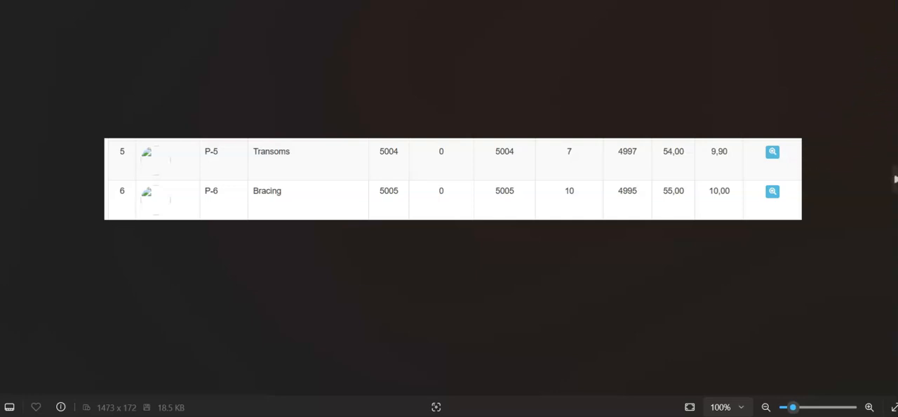
pyautogui.click(891, 0)
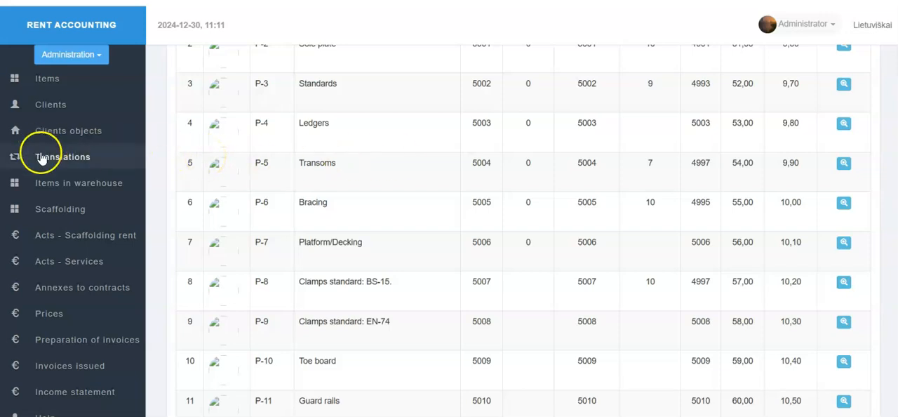
# Step: View the warehouse receipt and write-off operations reached from the scaffolding rent acts, and open the items write-off form
pyautogui.click(79, 239)
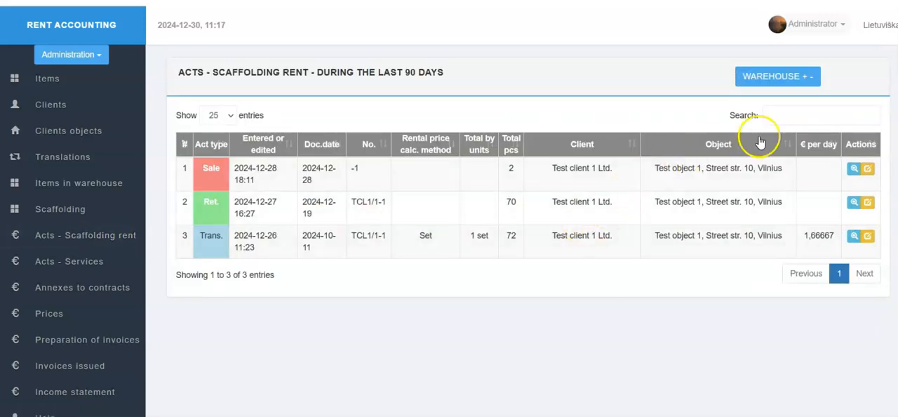
pyautogui.click(791, 83)
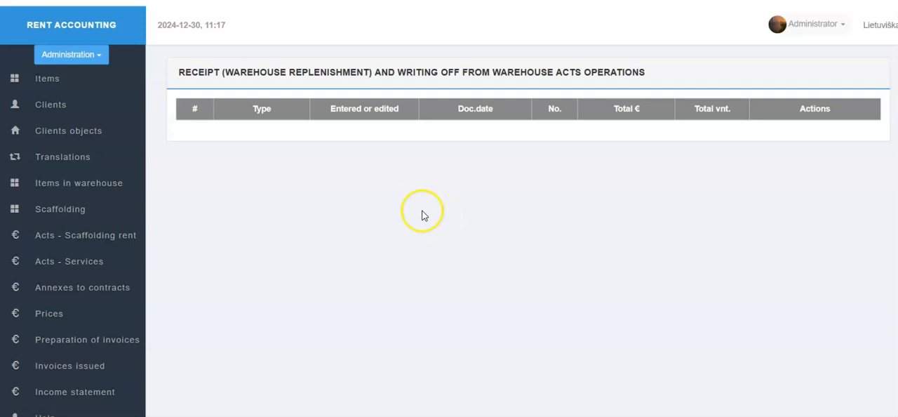
pyautogui.click(104, 59)
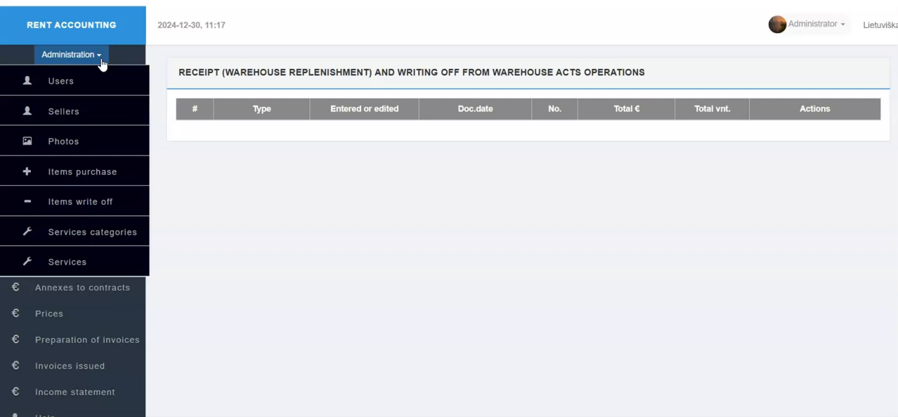
pyautogui.click(92, 202)
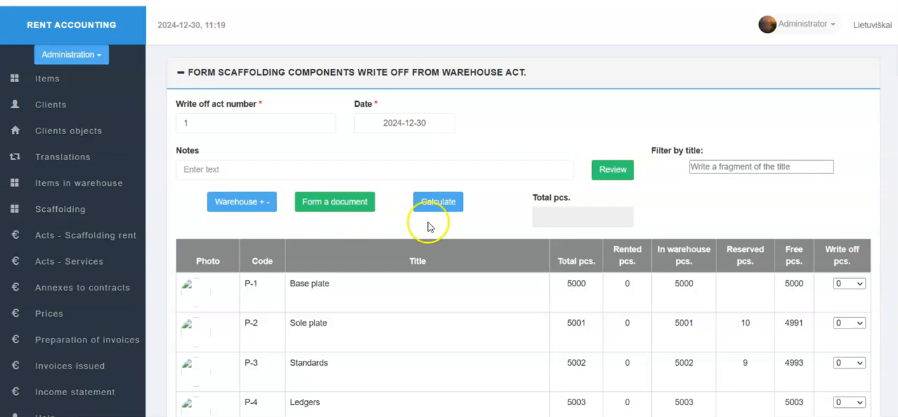
# Step: Examine the write-off form's fields and component table, including the write-off quantity choices for Sole plate
pyautogui.scroll(-1, 456, 219)
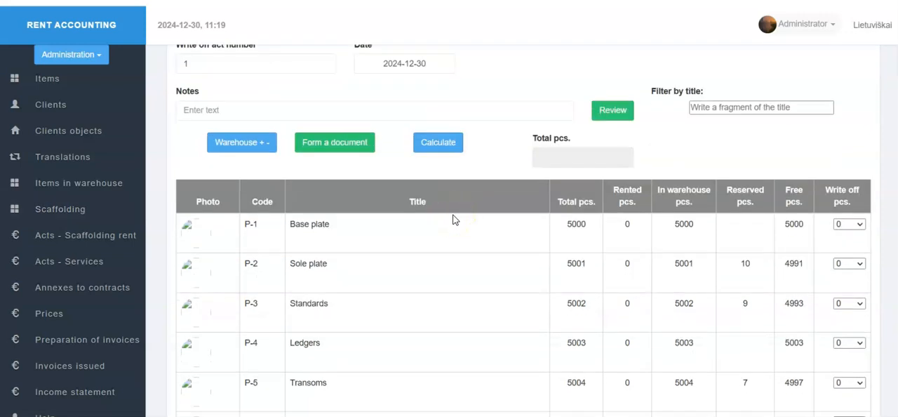
pyautogui.scroll(1, 452, 220)
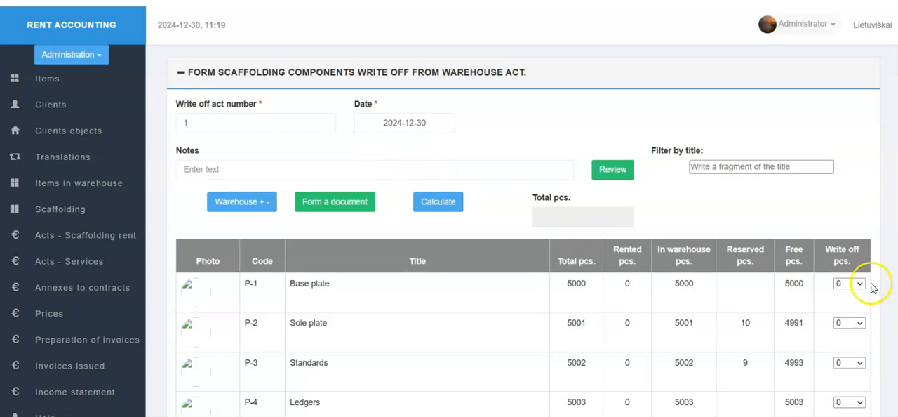
pyautogui.scroll(-1, 864, 291)
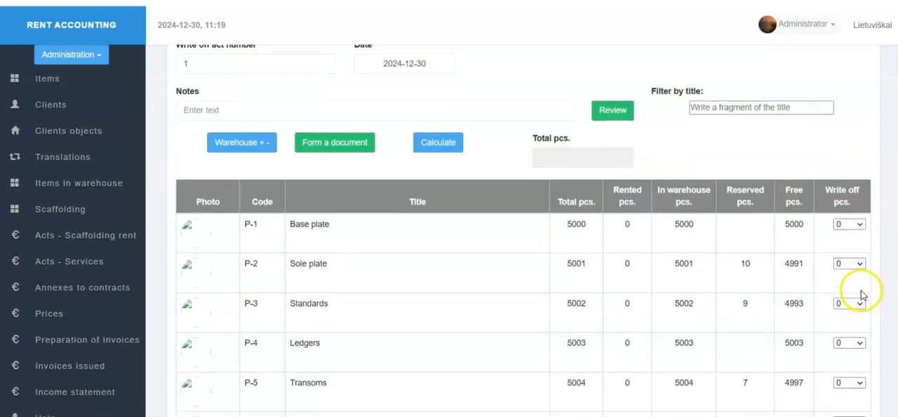
pyautogui.click(860, 265)
pyautogui.click(860, 265)
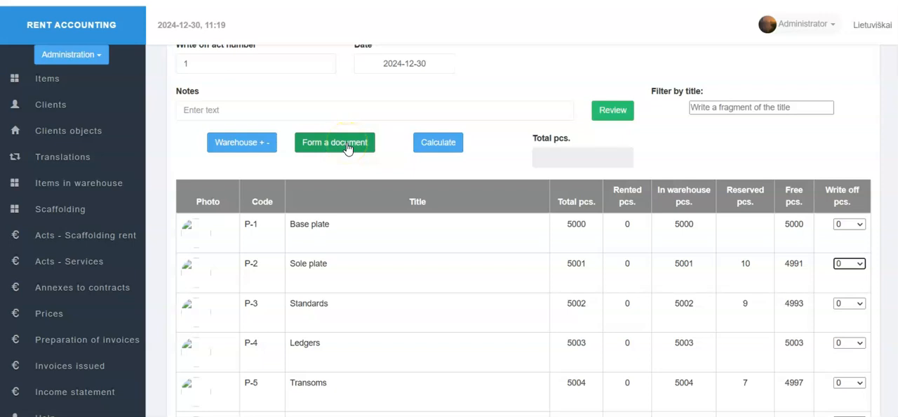
pyautogui.click(300, 144)
pyautogui.scroll(1, 300, 145)
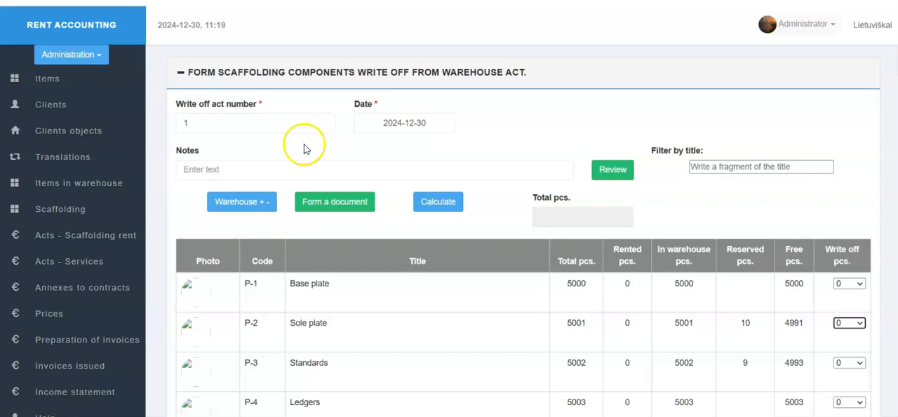
# Step: Try to form the write-off document with ABC as the write-off act number
pyautogui.click(239, 123)
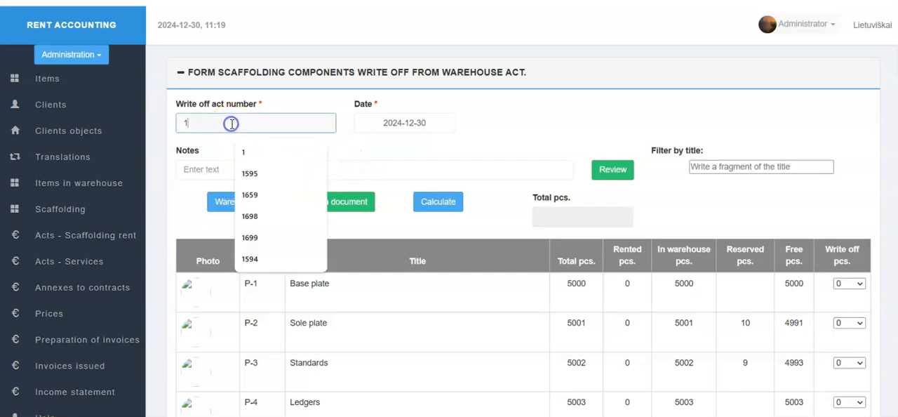
pyautogui.press('BackSpace')
pyautogui.write('ABC')
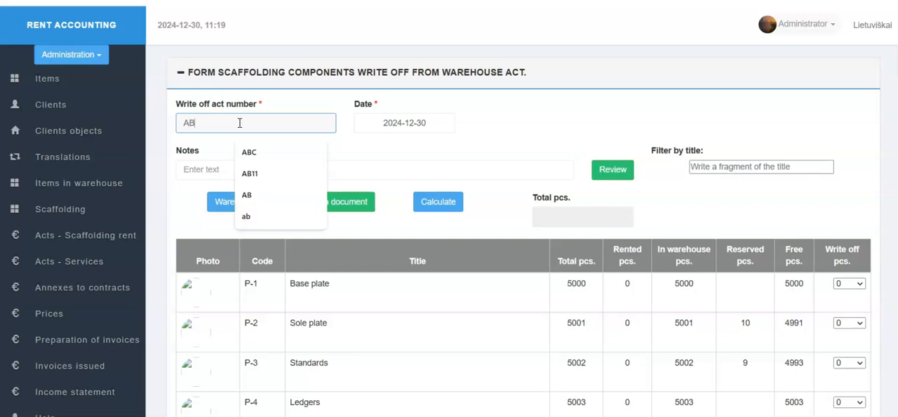
pyautogui.click(332, 210)
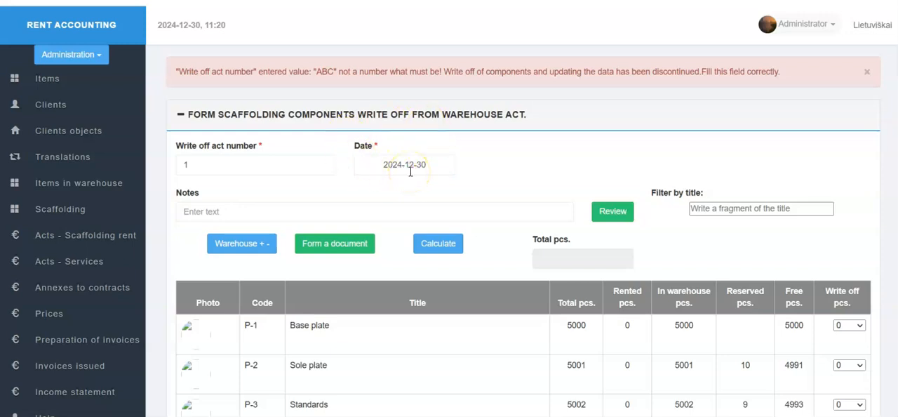
# Step: Examine the date field and the component table's stock columns, including the write-off quantity choices for Transoms
pyautogui.click(471, 166)
pyautogui.scroll(-3, 688, 242)
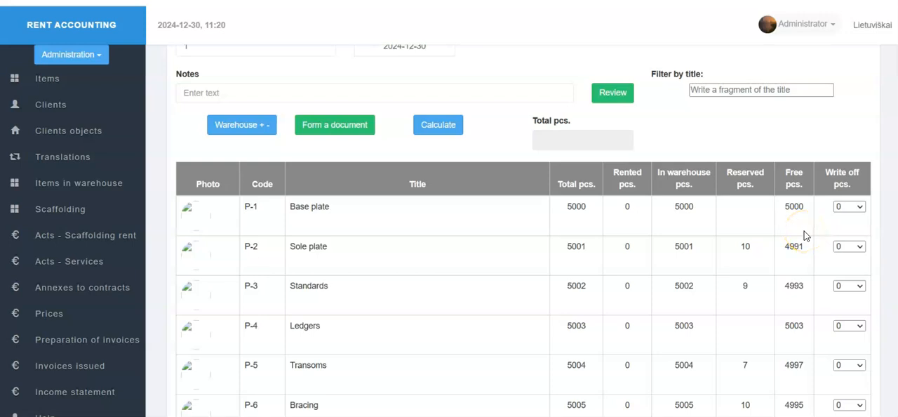
pyautogui.scroll(-1, 804, 231)
pyautogui.scroll(-1, 804, 232)
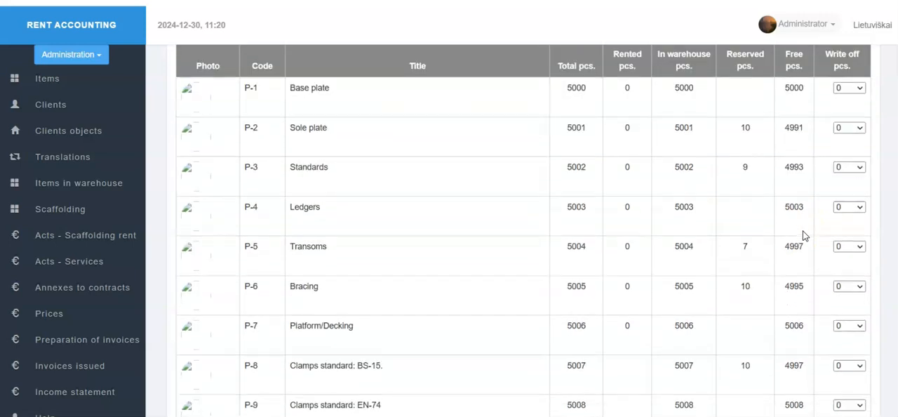
pyautogui.scroll(2, 803, 231)
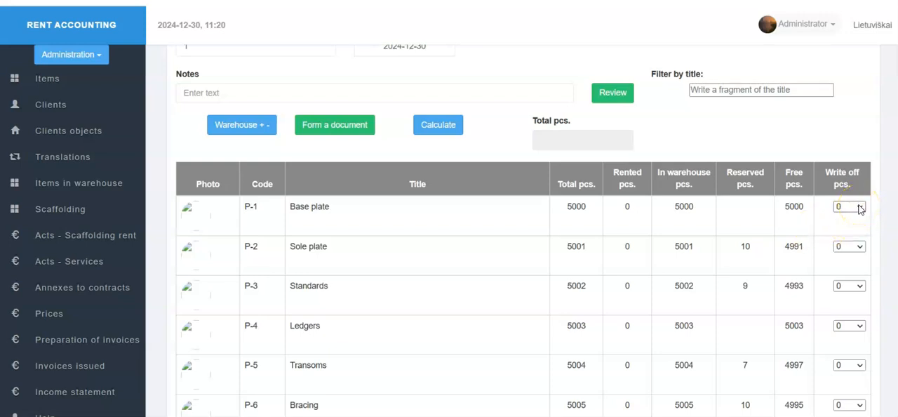
pyautogui.scroll(-2, 847, 254)
pyautogui.click(859, 254)
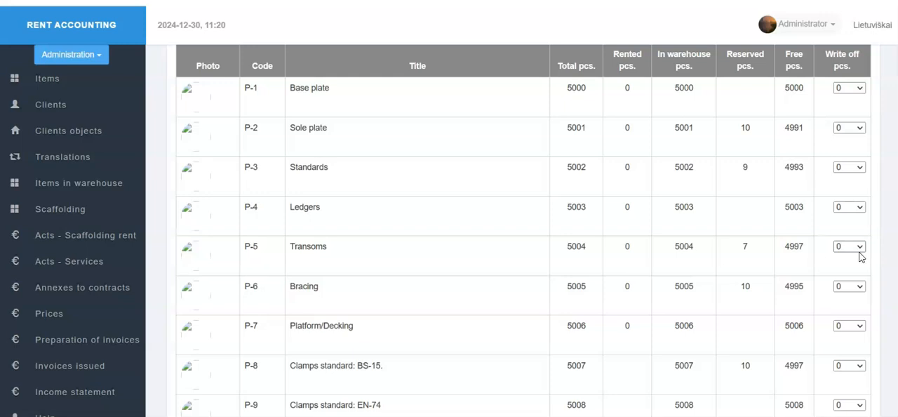
pyautogui.click(863, 247)
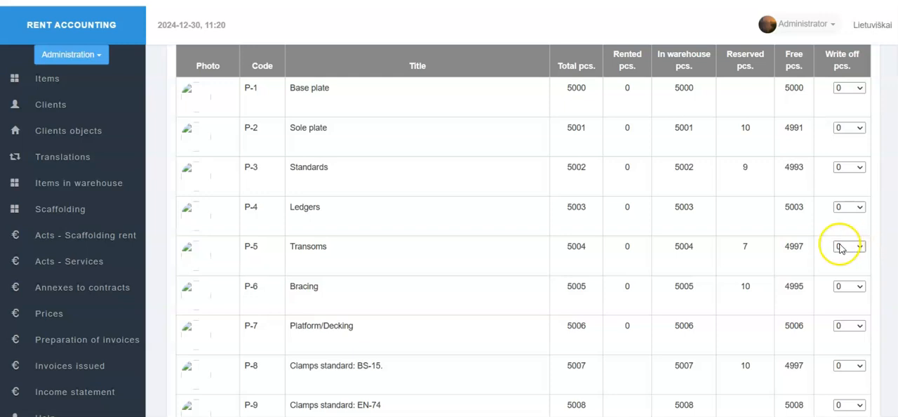
pyautogui.scroll(1, 812, 249)
pyautogui.scroll(-1, 811, 249)
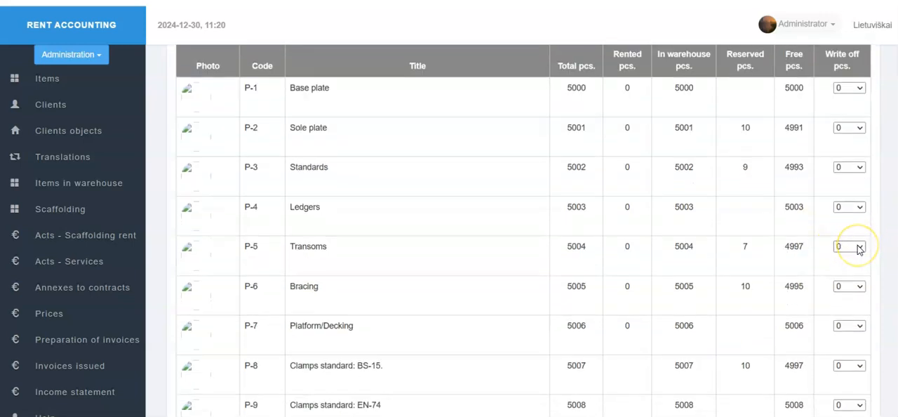
# Step: Browse the write-off quantity choices for Bracing through to the highest selectable value without choosing one
pyautogui.click(860, 287)
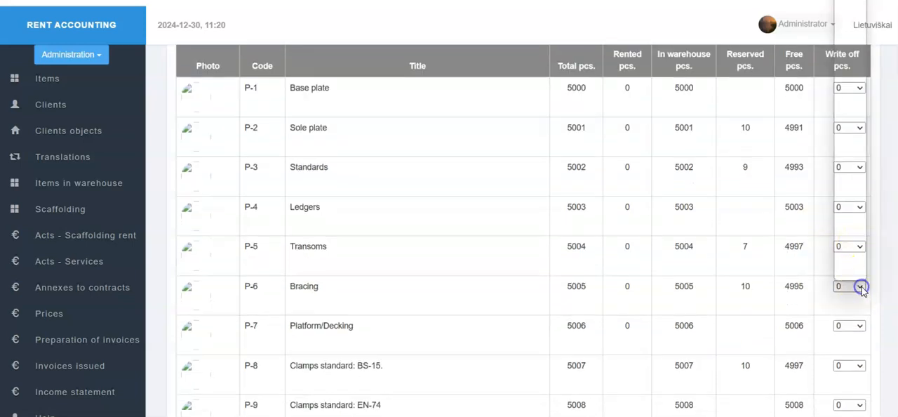
pyautogui.moveTo(861, 12); pyautogui.dragTo(865, 279)
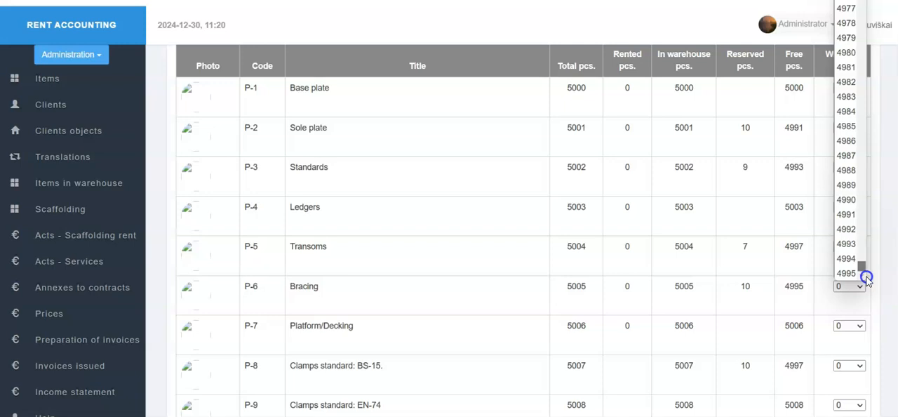
pyautogui.click(867, 279)
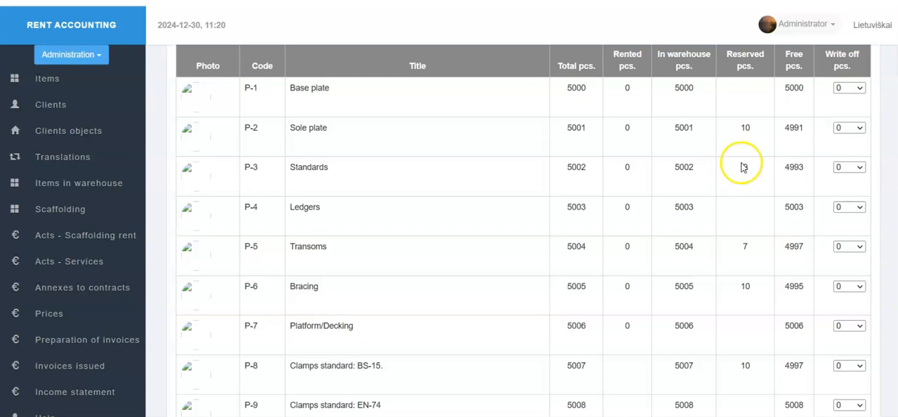
pyautogui.click(857, 286)
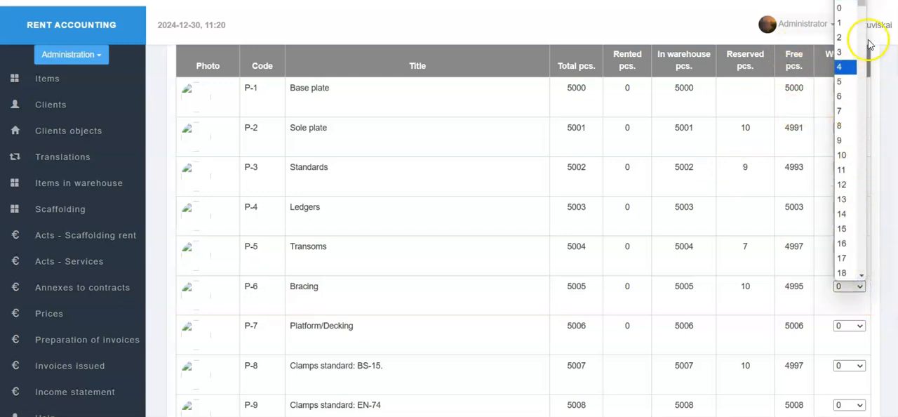
pyautogui.moveTo(862, 7); pyautogui.dragTo(860, 276)
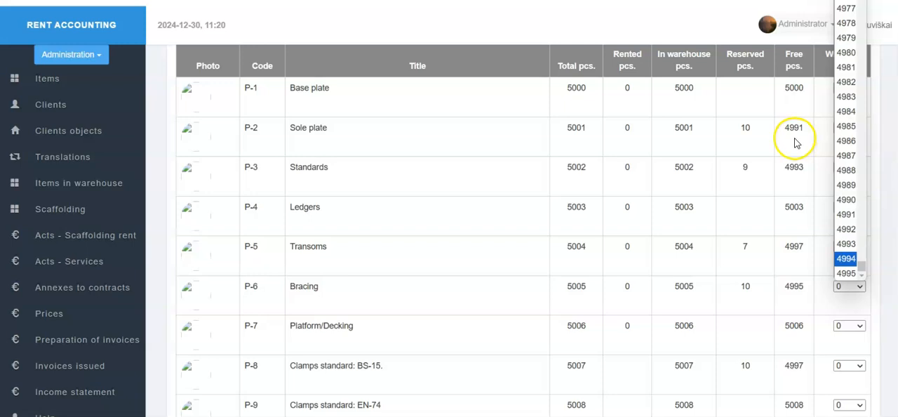
pyautogui.click(468, 155)
# Step: Try to form the write-off document with every component's write-off quantity left at 0
pyautogui.scroll(3, 470, 149)
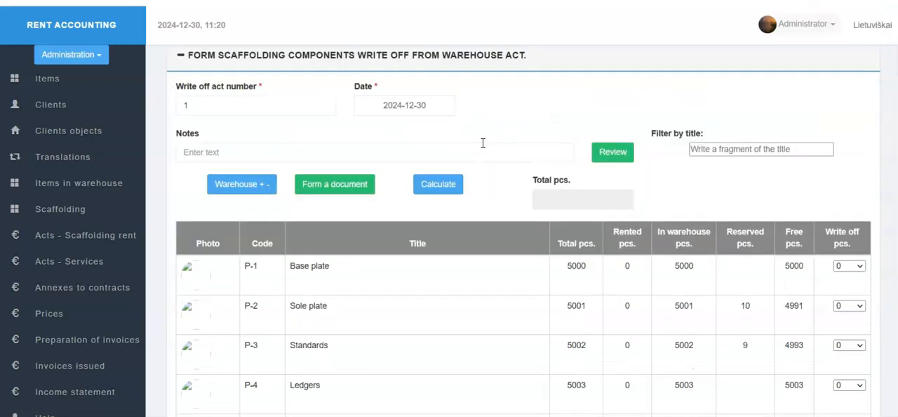
pyautogui.click(352, 185)
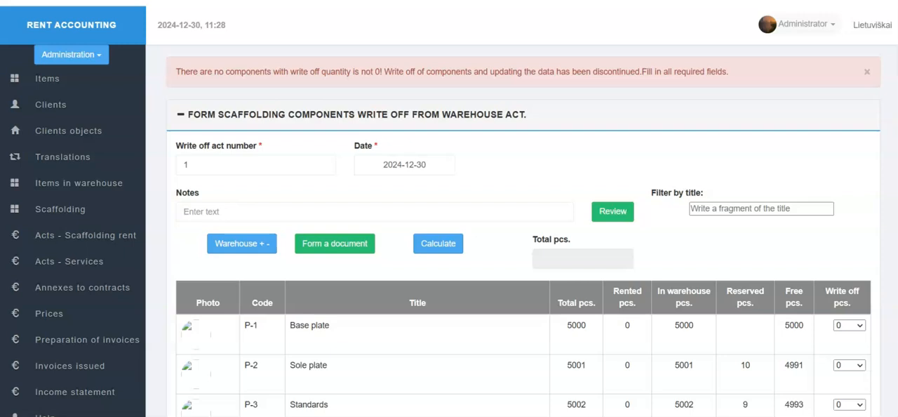
# Step: Filter the write-off components by the title fragment "tr"
pyautogui.write('t')
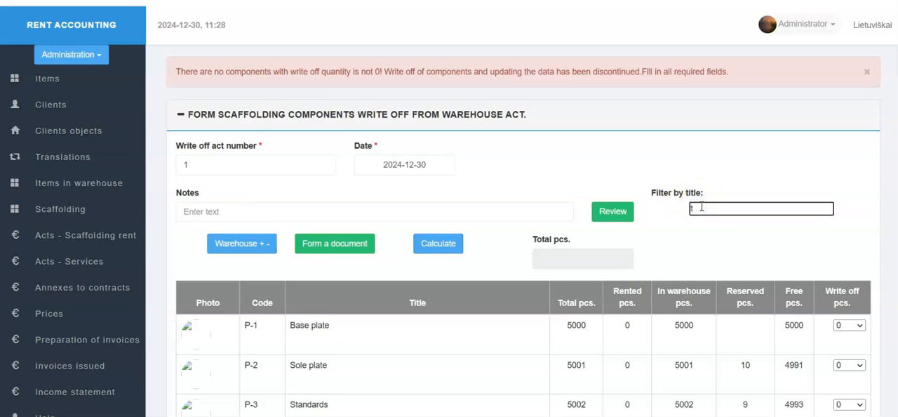
pyautogui.write('r')
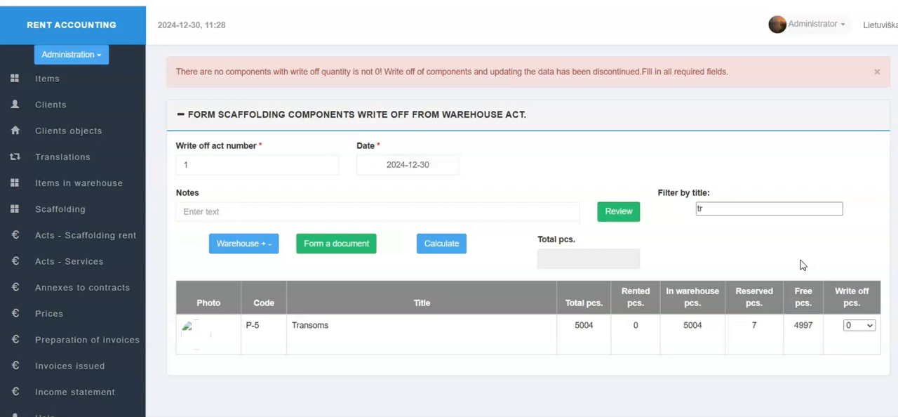
# Step: Set the write-off quantity for Transoms to 1 and clear the title filter
pyautogui.click(862, 325)
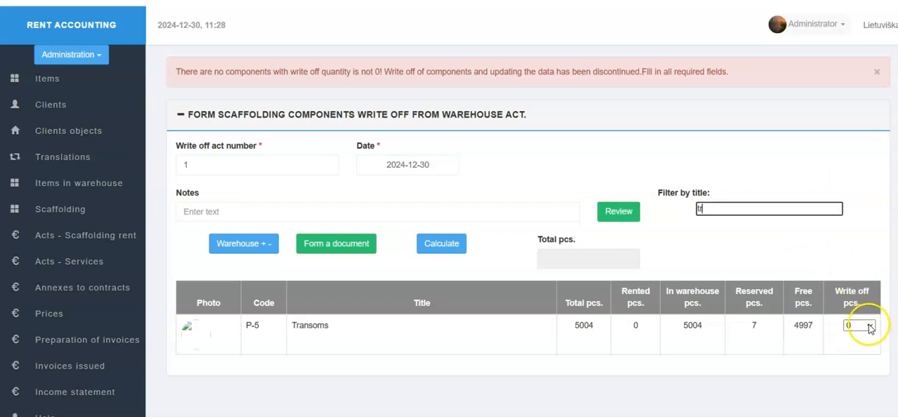
pyautogui.click(858, 32)
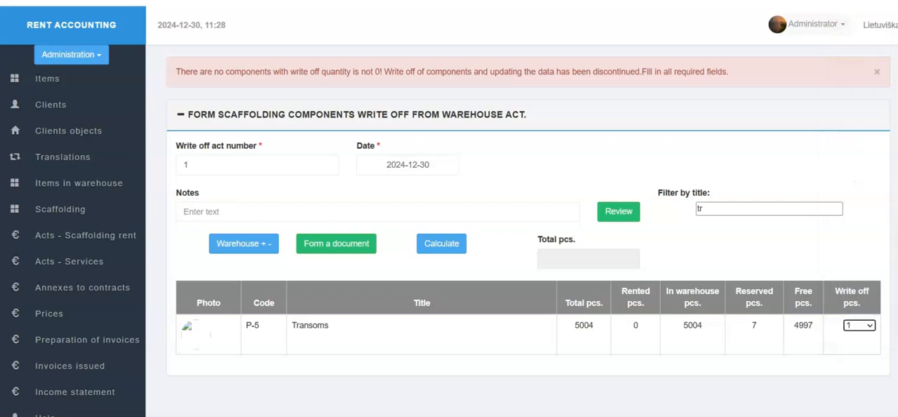
pyautogui.doubleClick(693, 207)
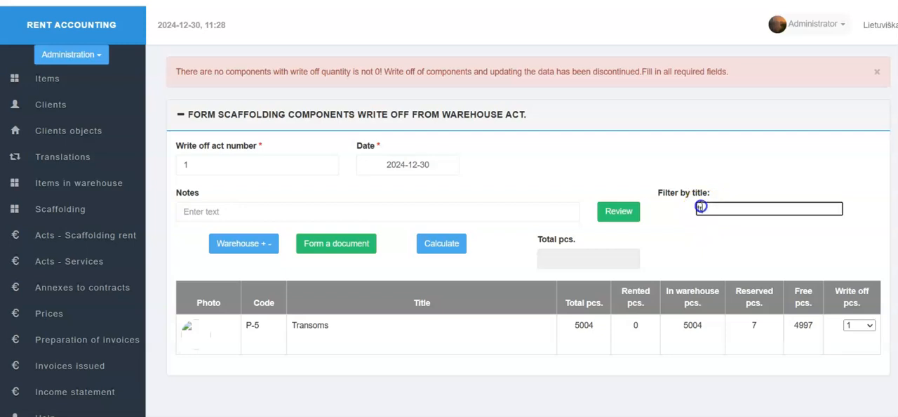
pyautogui.press('BackSpace')
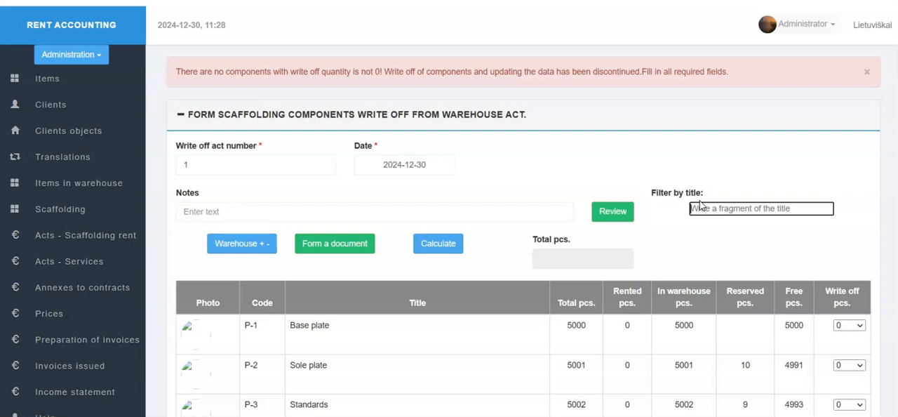
# Step: Filter the components by the title fragment "br" and set the write-off quantity for Bracing to 1
pyautogui.click(723, 211)
pyautogui.write('br')
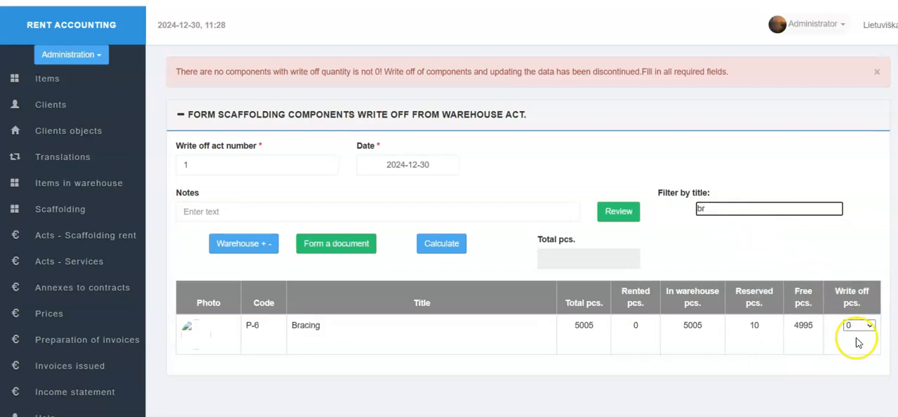
pyautogui.click(858, 325)
pyautogui.click(849, 61)
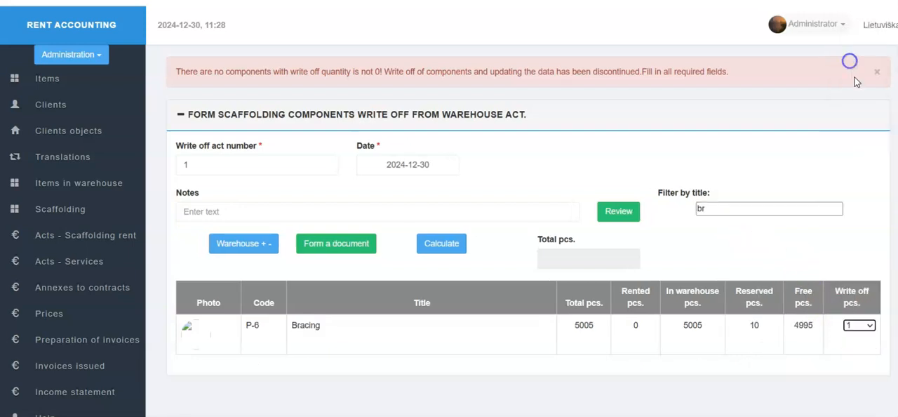
# Step: Review only the components selected for write-off, then return to the full component list
pyautogui.click(634, 221)
pyautogui.click(616, 219)
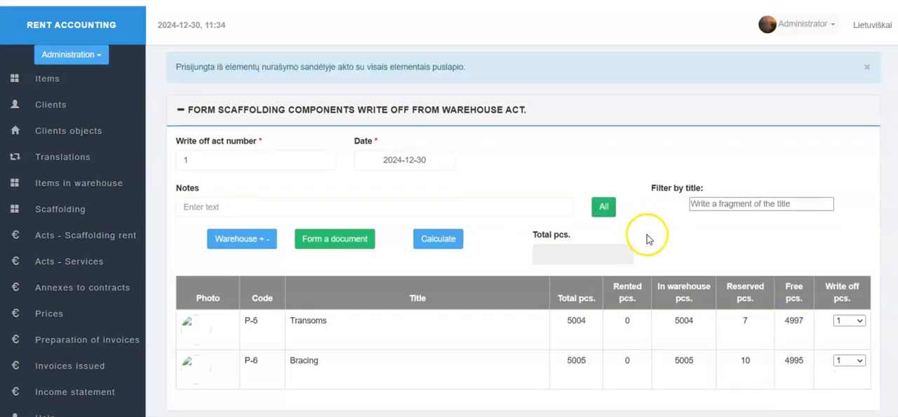
pyautogui.scroll(-1, 646, 234)
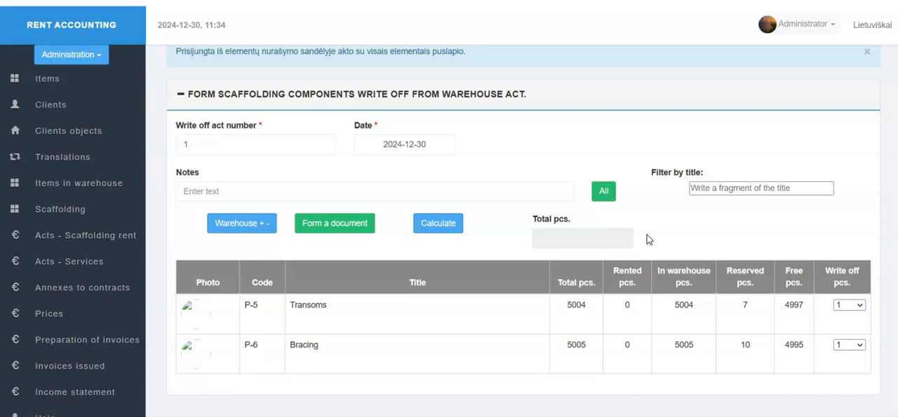
pyautogui.click(606, 194)
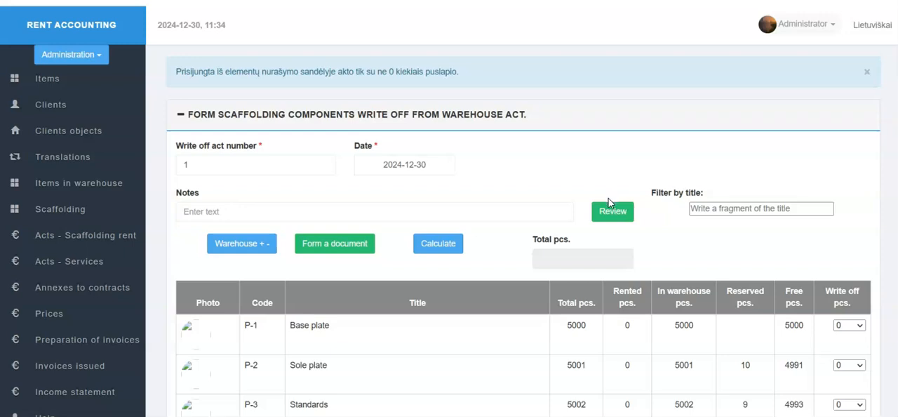
# Step: Check the Transoms and Bracing quantities in the full list and browse Bracing's highest write-off choices without changing its value
pyautogui.scroll(-3, 621, 227)
pyautogui.scroll(2, 621, 227)
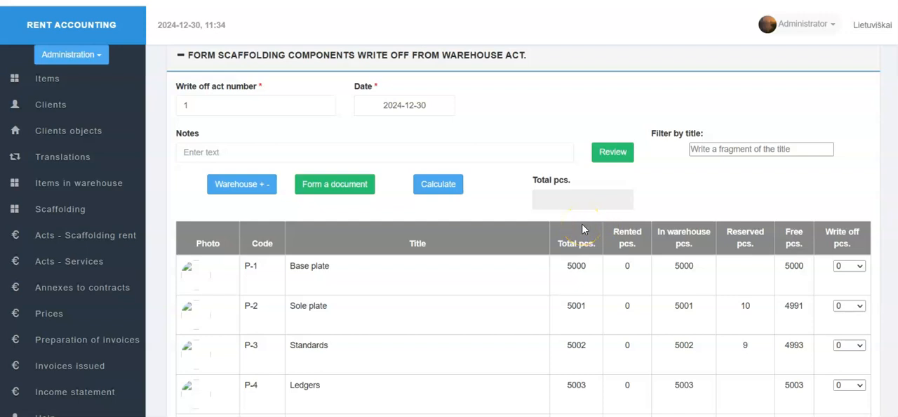
pyautogui.scroll(-2, 583, 228)
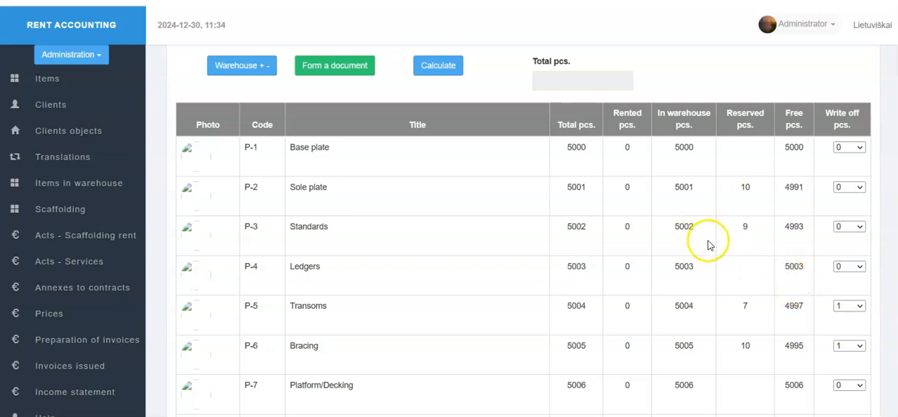
pyautogui.click(855, 346)
pyautogui.moveTo(862, 62); pyautogui.dragTo(865, 368)
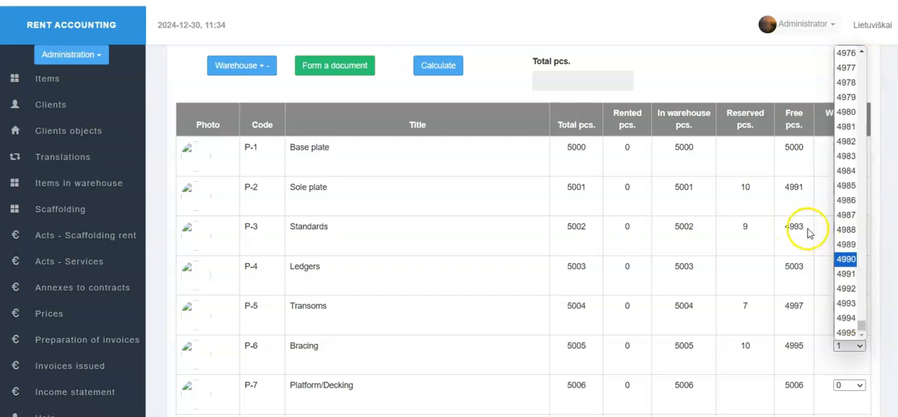
pyautogui.click(812, 228)
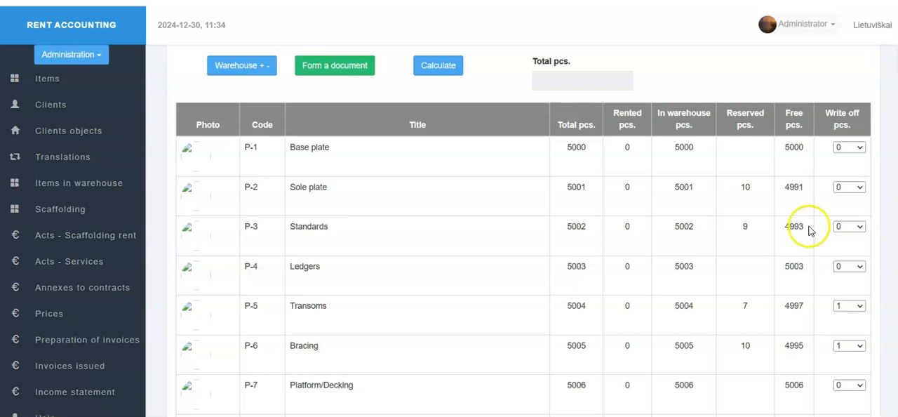
# Step: Calculate the total pieces to write off and form the write-off document dated 2024-12-30
pyautogui.scroll(2, 690, 245)
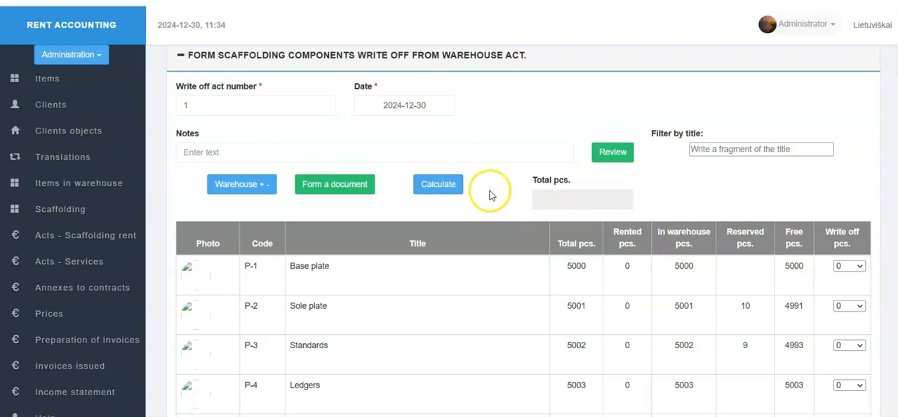
pyautogui.click(449, 186)
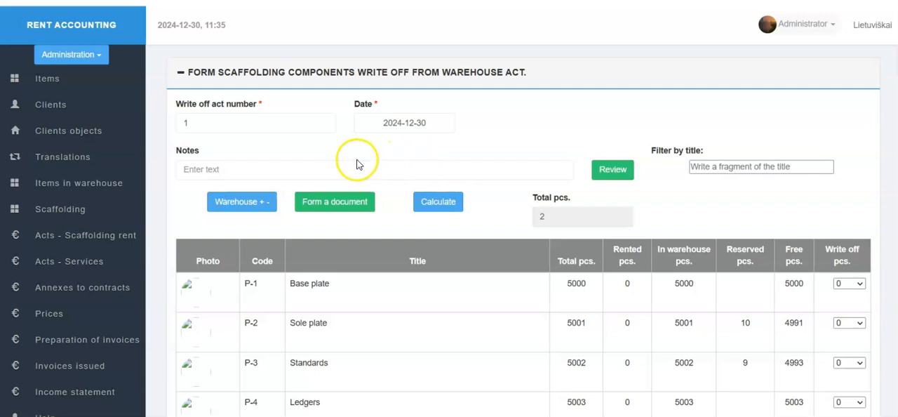
pyautogui.click(359, 202)
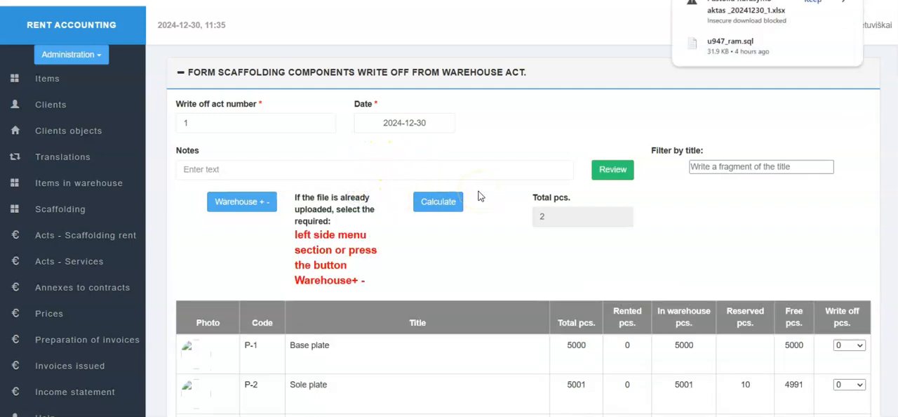
# Step: Keep the blocked download of the write-off act spreadsheet, open it in Excel, and examine its component table and signature section
pyautogui.click(786, 11)
pyautogui.click(780, 77)
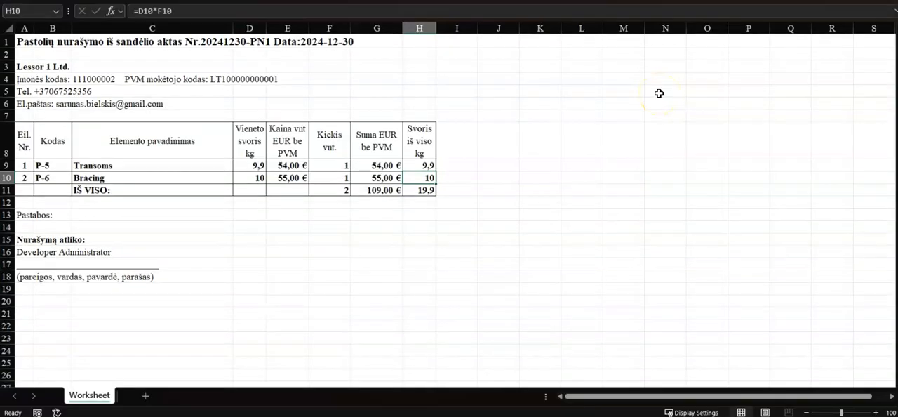
pyautogui.scroll(-1, 416, 152)
pyautogui.scroll(1, 416, 152)
pyautogui.scroll(-2, 416, 153)
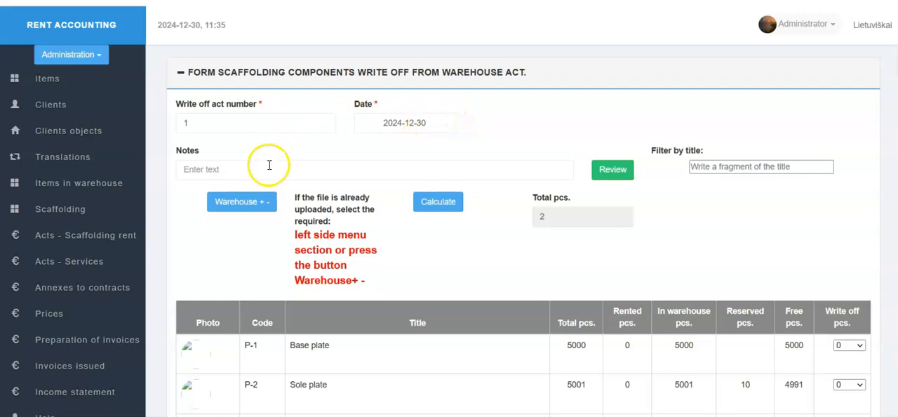
# Step: View the warehouse receipt and write-off operations list, then inspect the Transoms and Bracing stock in the warehouse items list
pyautogui.click(262, 201)
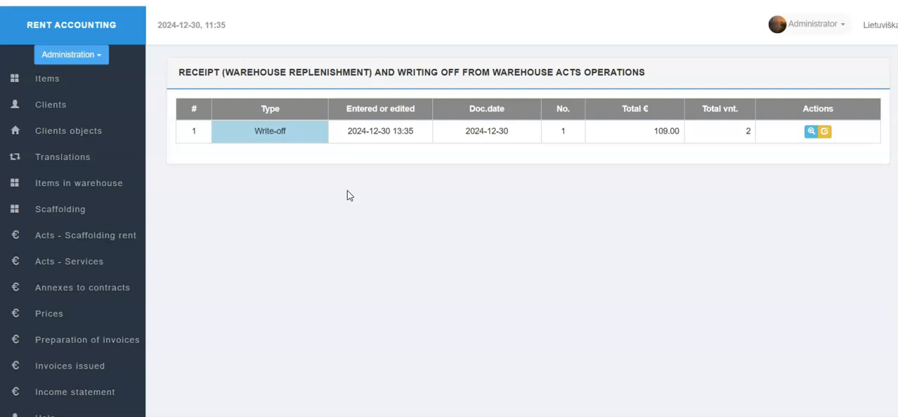
pyautogui.click(121, 179)
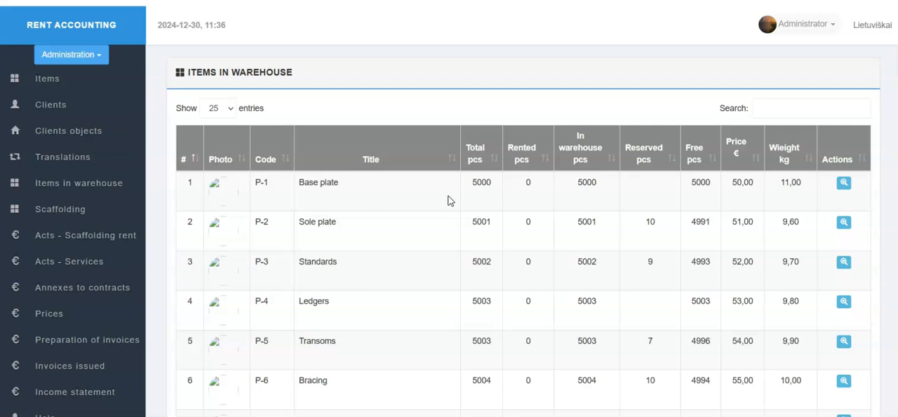
pyautogui.click(467, 199)
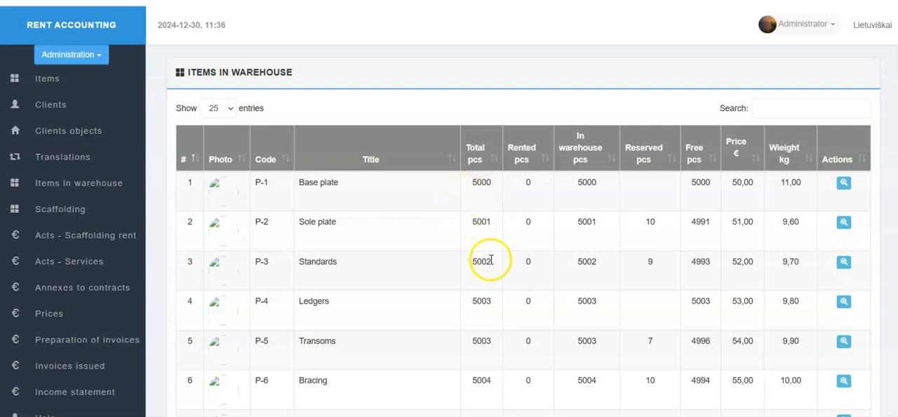
pyautogui.scroll(-1, 489, 258)
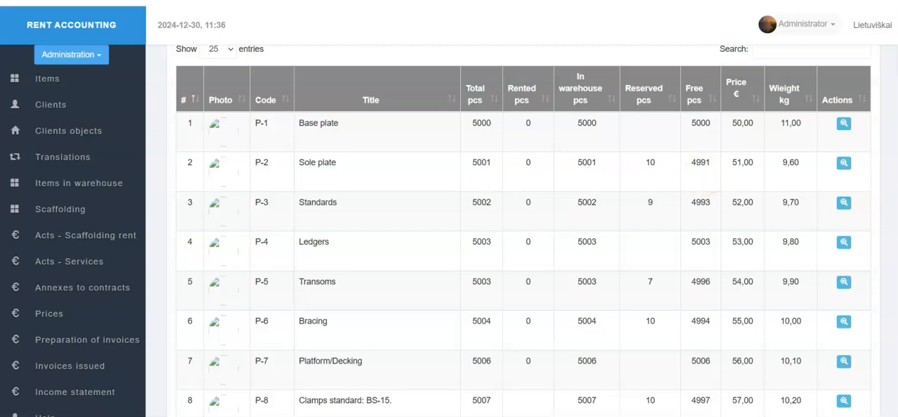
# Step: Compare the Transoms and Bracing stock with the image Quantities_before_write_off_20241230.png
pyautogui.moveTo(0, 43); pyautogui.dragTo(523, 34)
pyautogui.scroll(1, 745, 393)
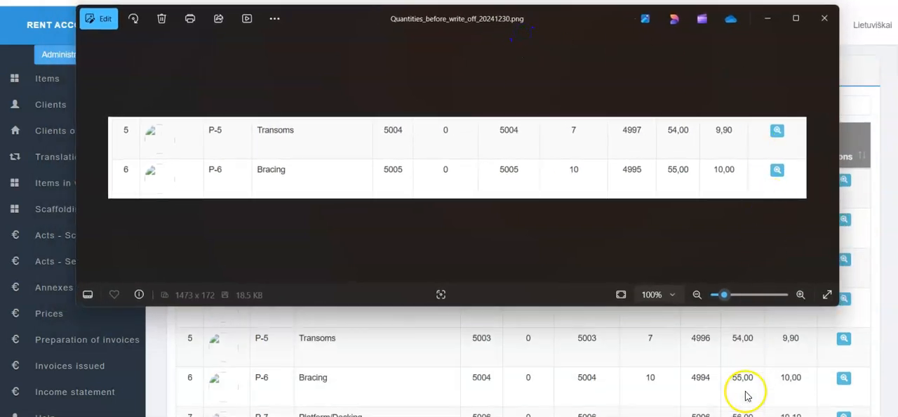